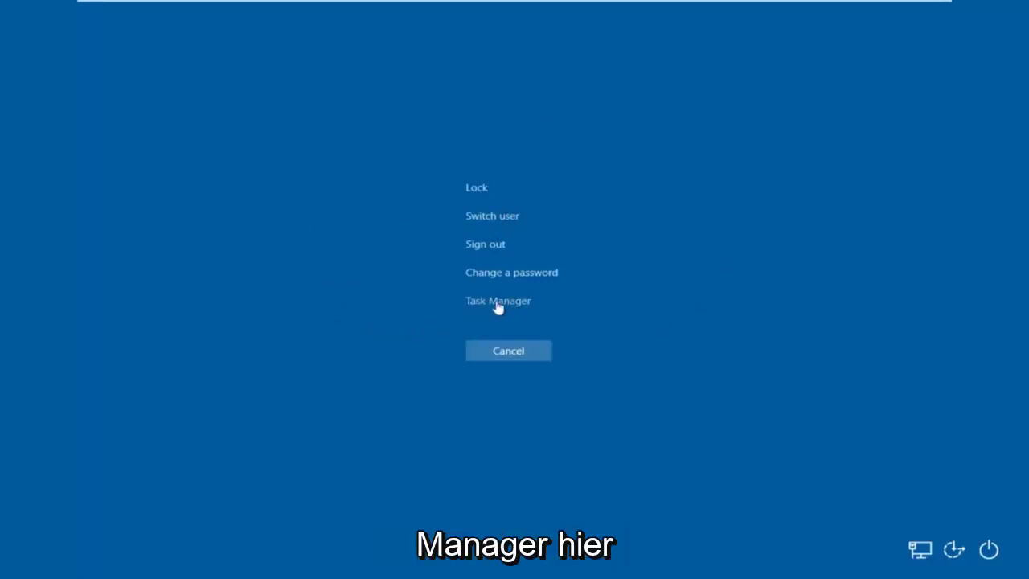
- Launch Task Manager from the security screen, reposition it, and open its File menu
left_click(496, 301)
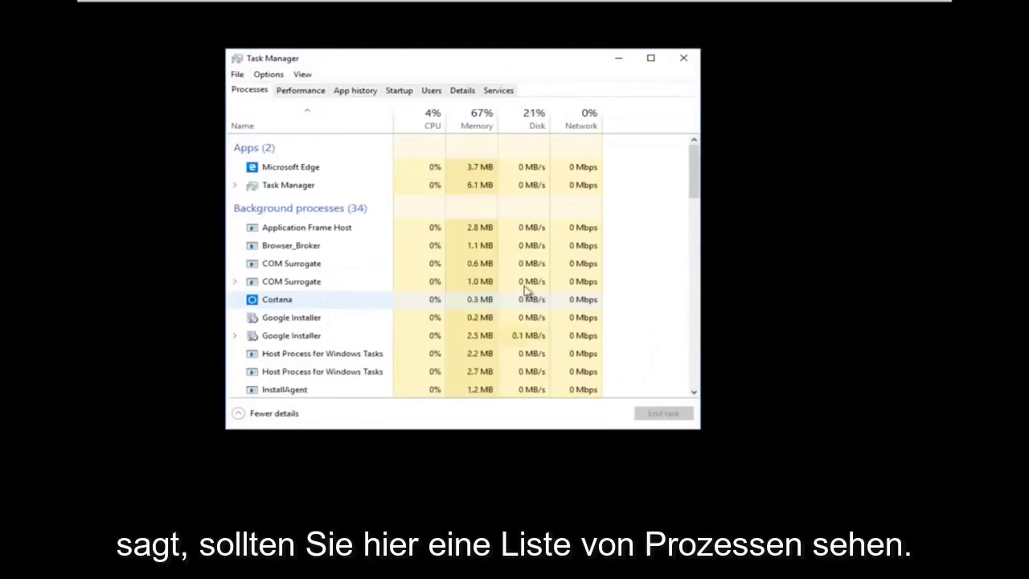
left_click_drag(523, 68, 602, 83)
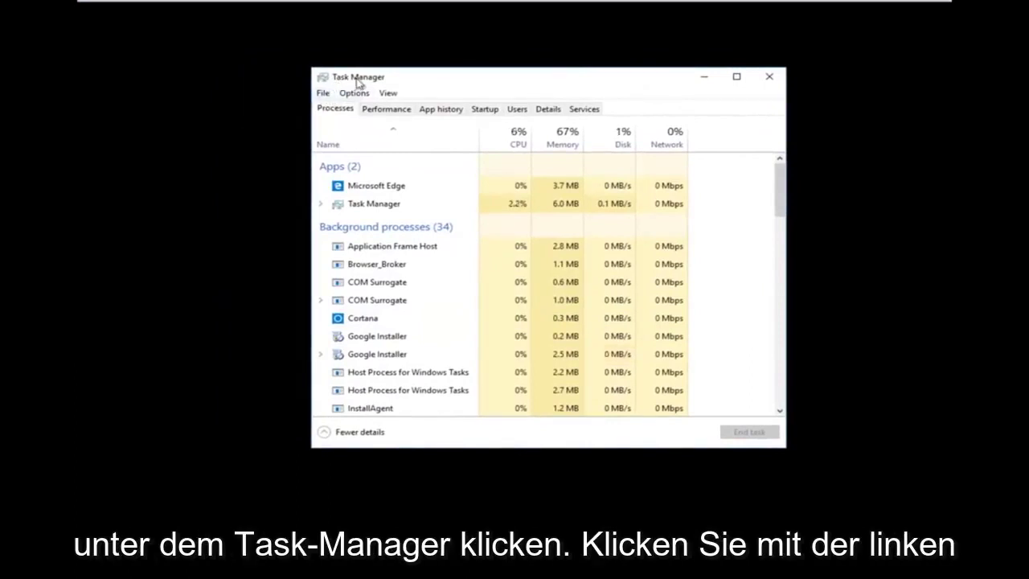
left_click(323, 94)
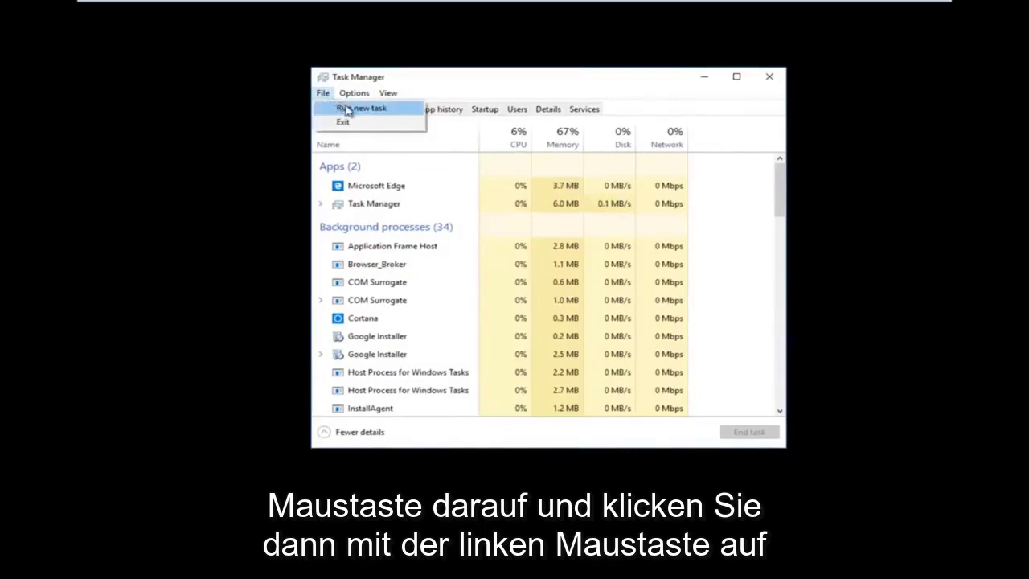
- Run regedit as a new task with administrative privileges to open Registry Editor
left_click(374, 111)
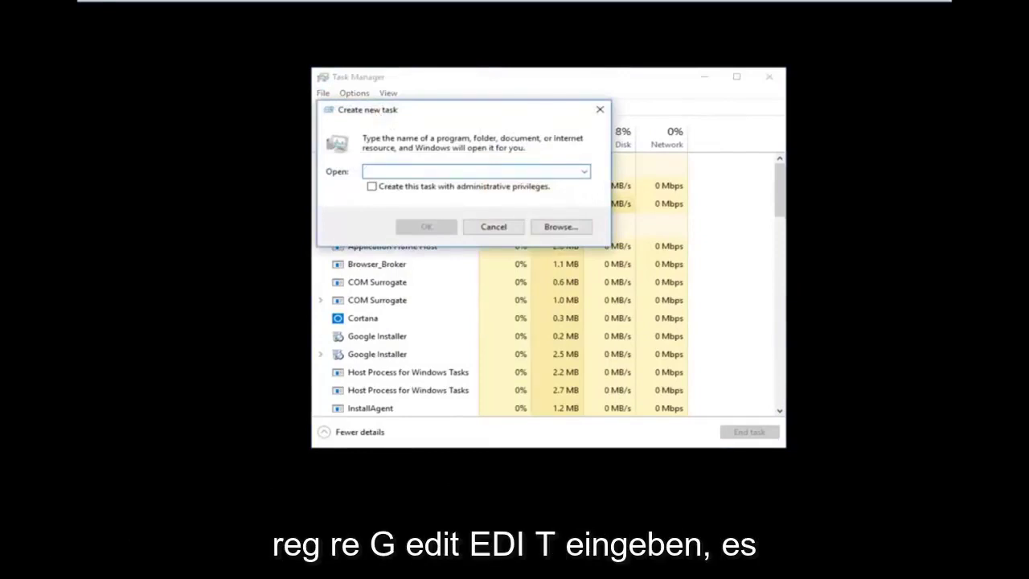
type("reg")
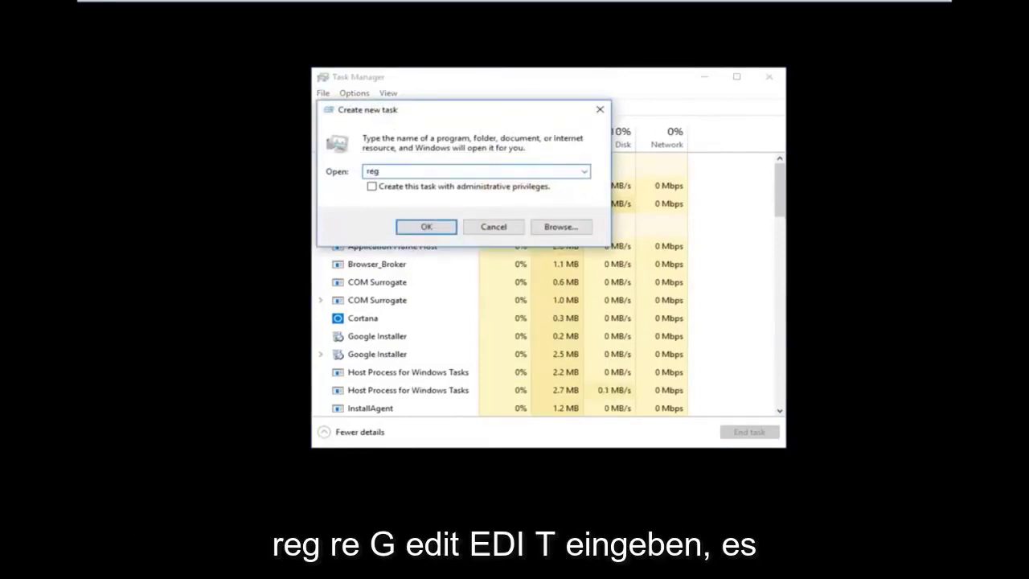
type("edit")
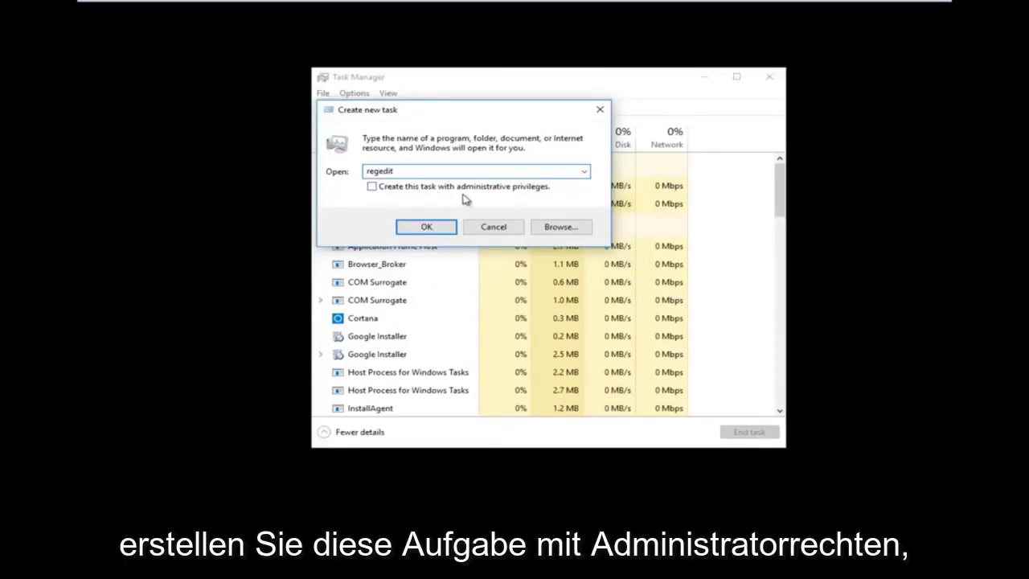
left_click(371, 186)
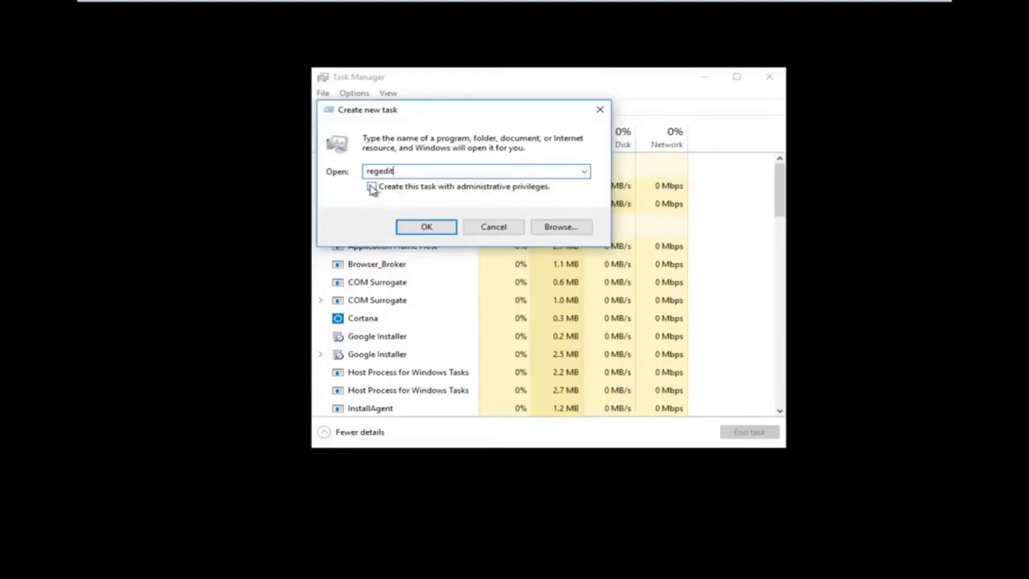
left_click(410, 227)
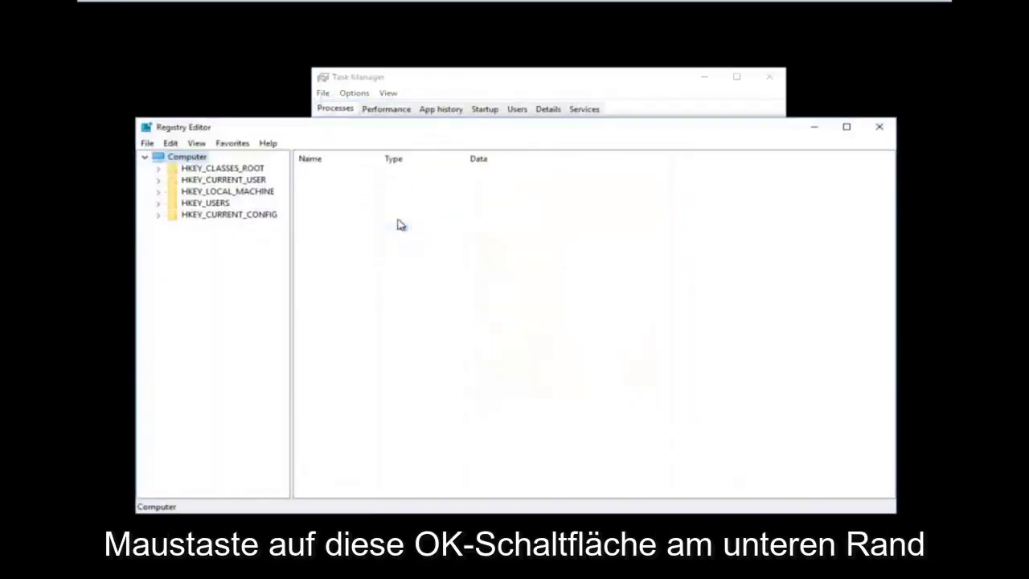
left_click_drag(398, 134, 426, 97)
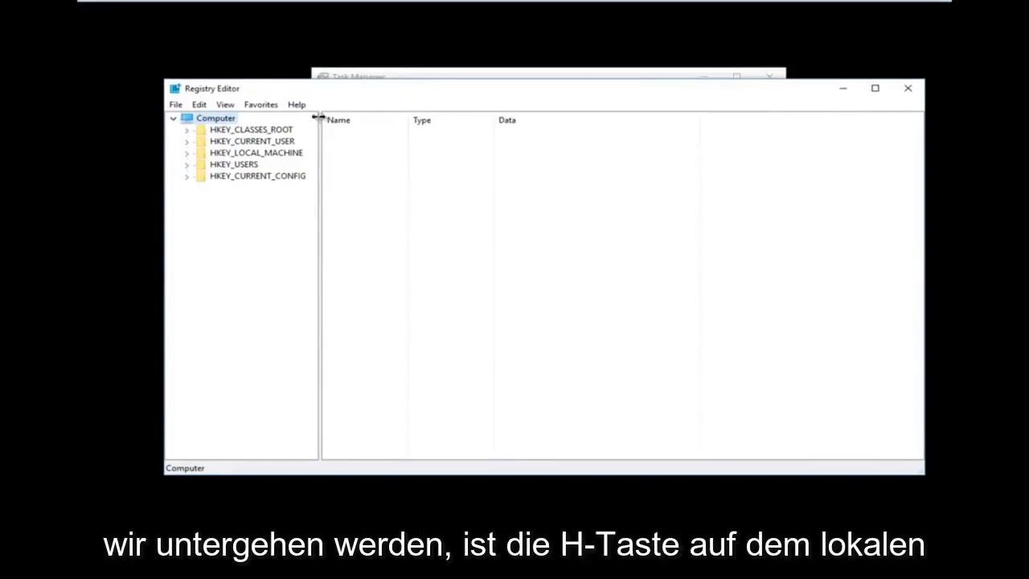
- Expand HKEY_LOCAL_MACHINE > SOFTWARE > Microsoft > Windows NT in the widened key tree
left_click(186, 153)
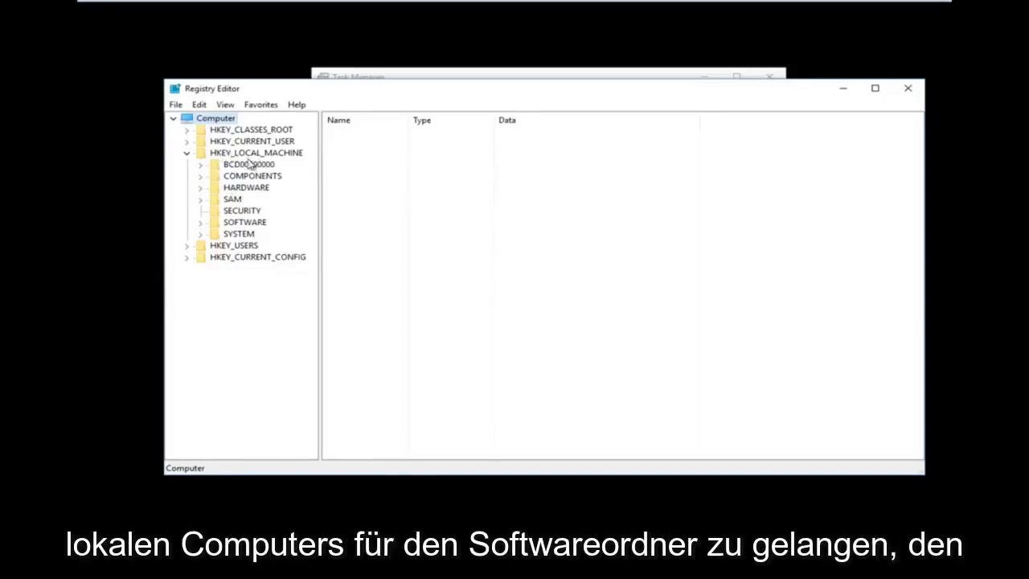
left_click(200, 222)
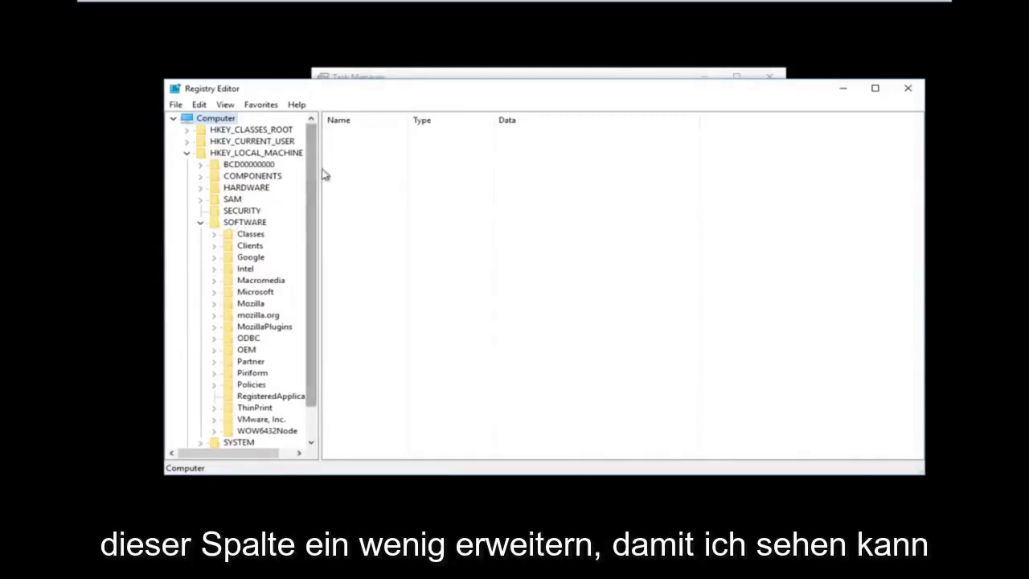
left_click_drag(318, 166, 383, 160)
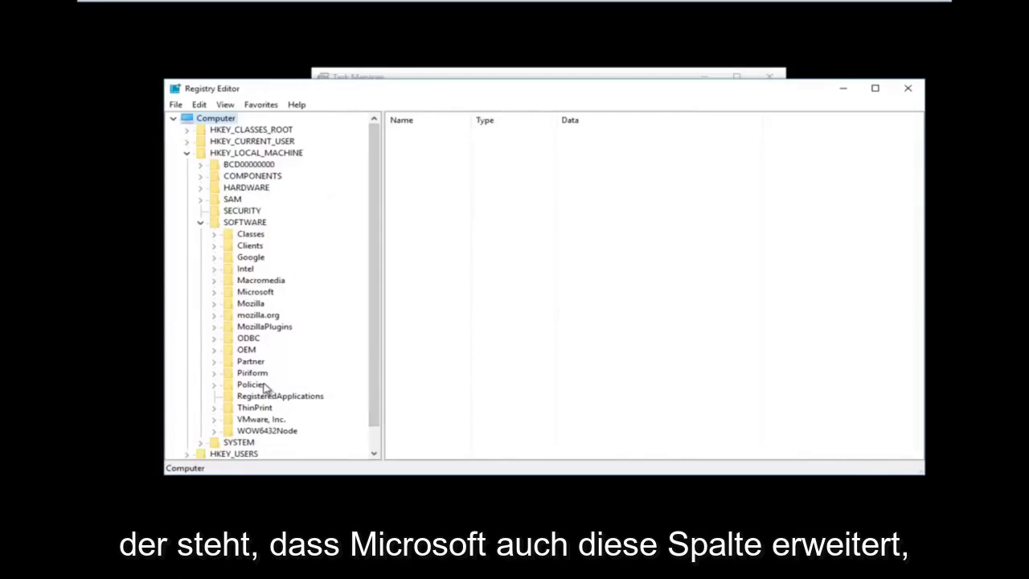
left_click(214, 292)
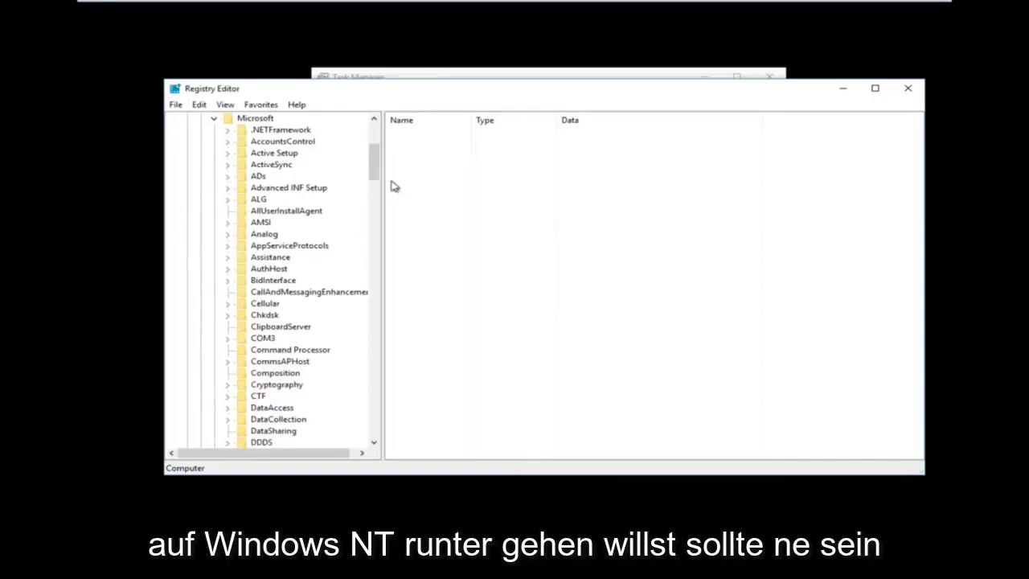
left_click_drag(374, 172, 381, 402)
left_click(281, 385)
scroll(258, 354, "down", 2)
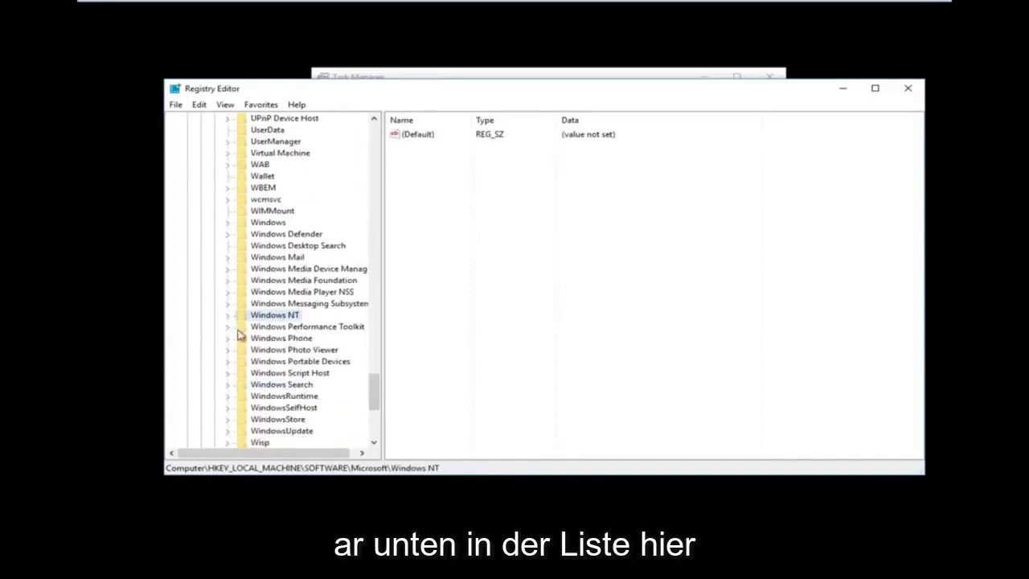
left_click(229, 318)
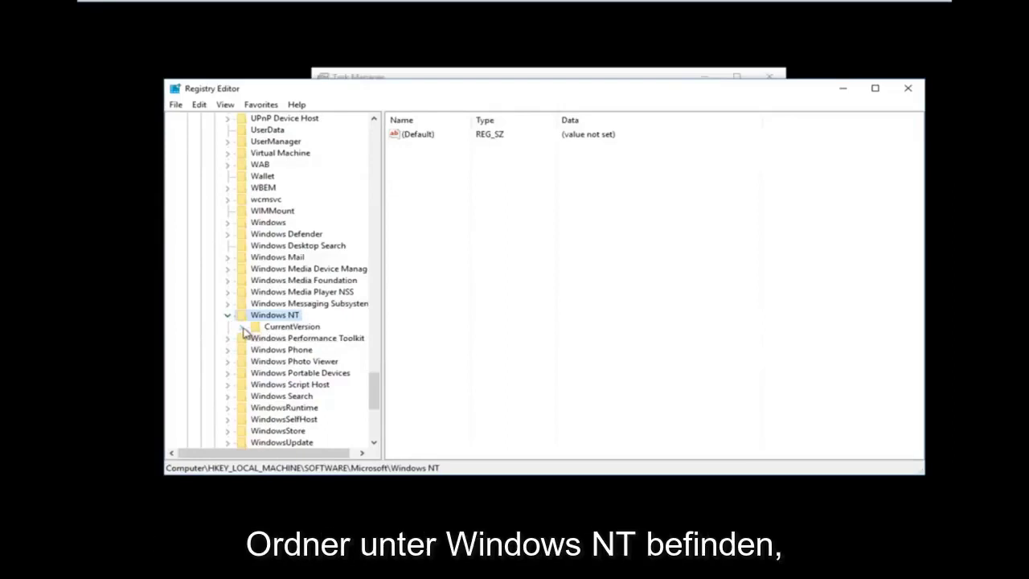
- Expand CurrentVersion and select the Winlogon key to list its values
left_click(244, 328)
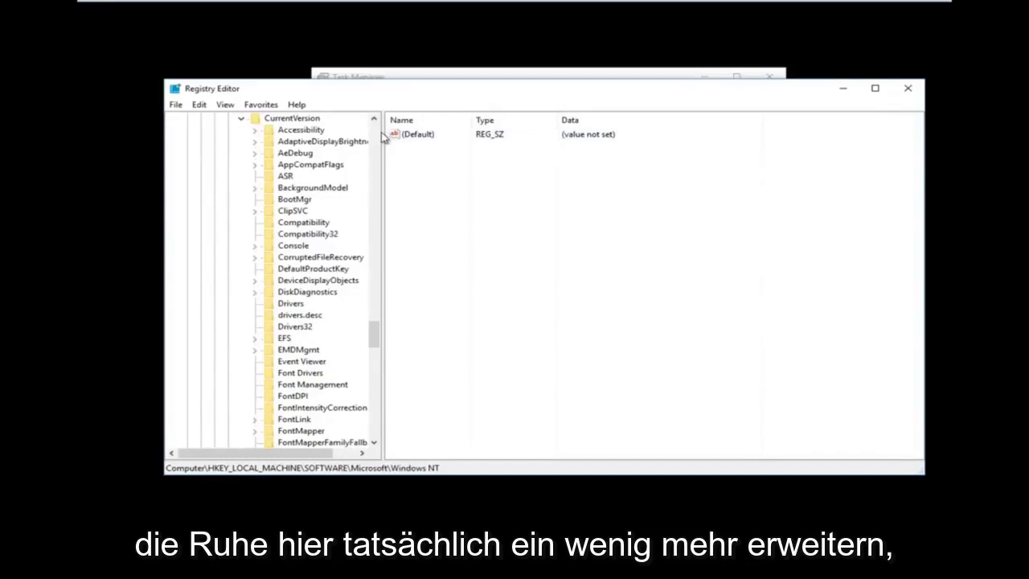
left_click_drag(383, 132, 446, 165)
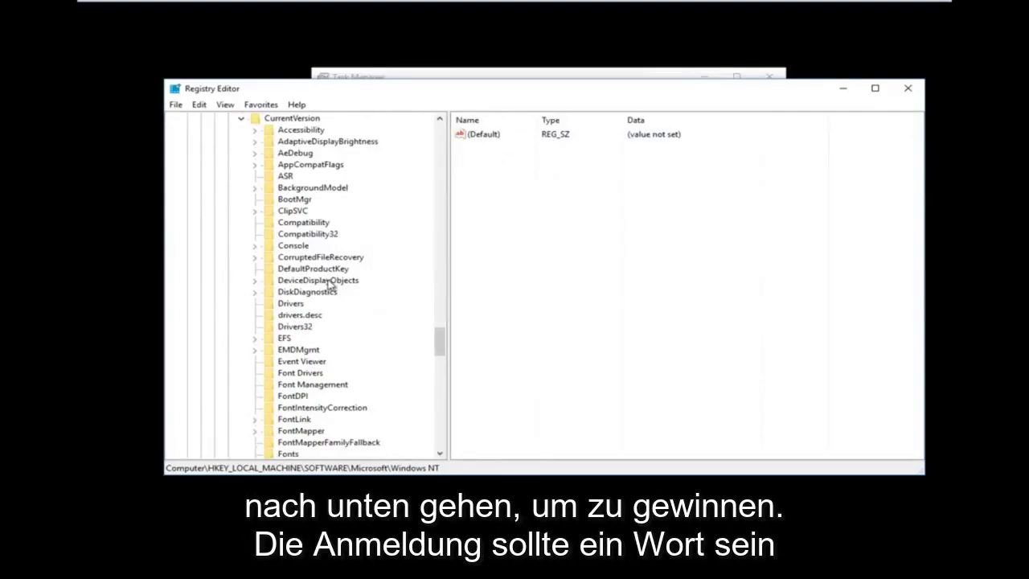
scroll(334, 288, "down", 12)
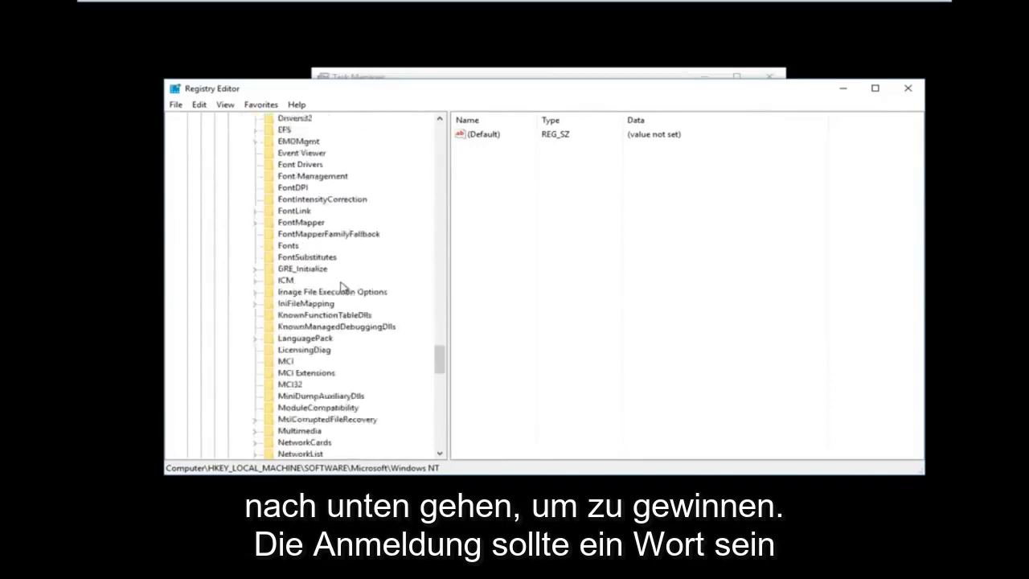
scroll(338, 293, "down", 9)
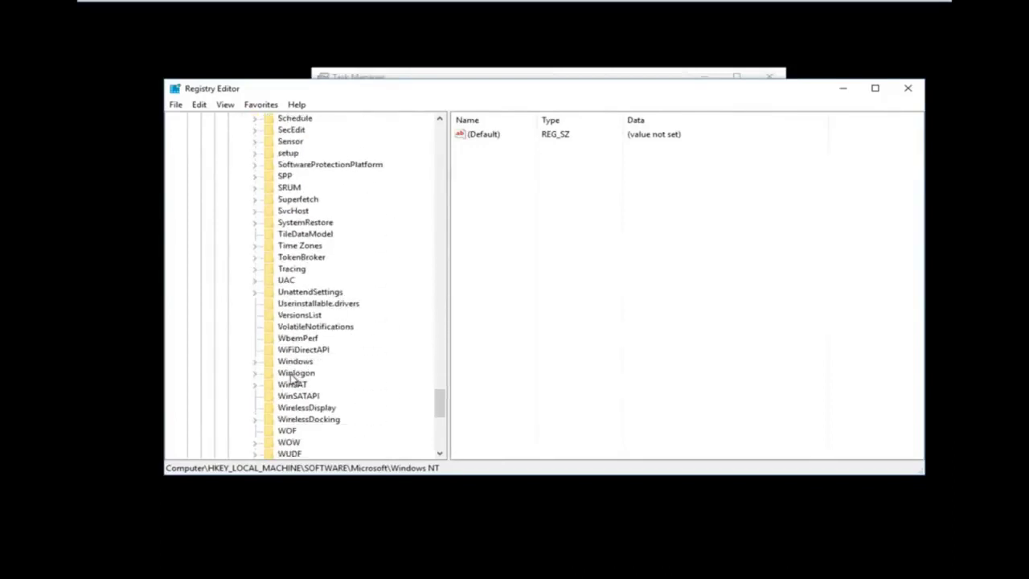
left_click(294, 374)
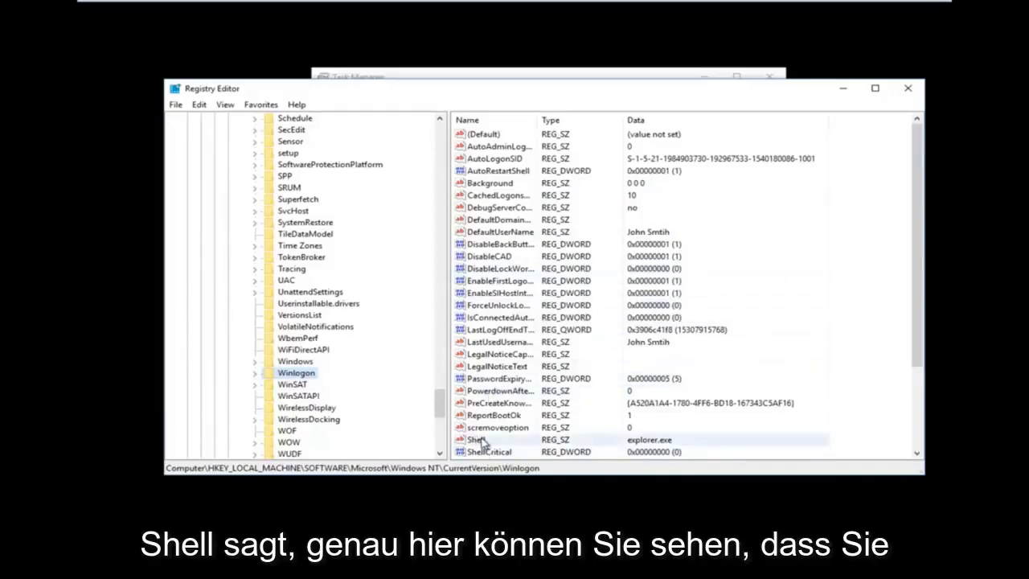
- Edit the Winlogon Shell string so its value data is explorer.exe, and save it
scroll(633, 325, "down", 3)
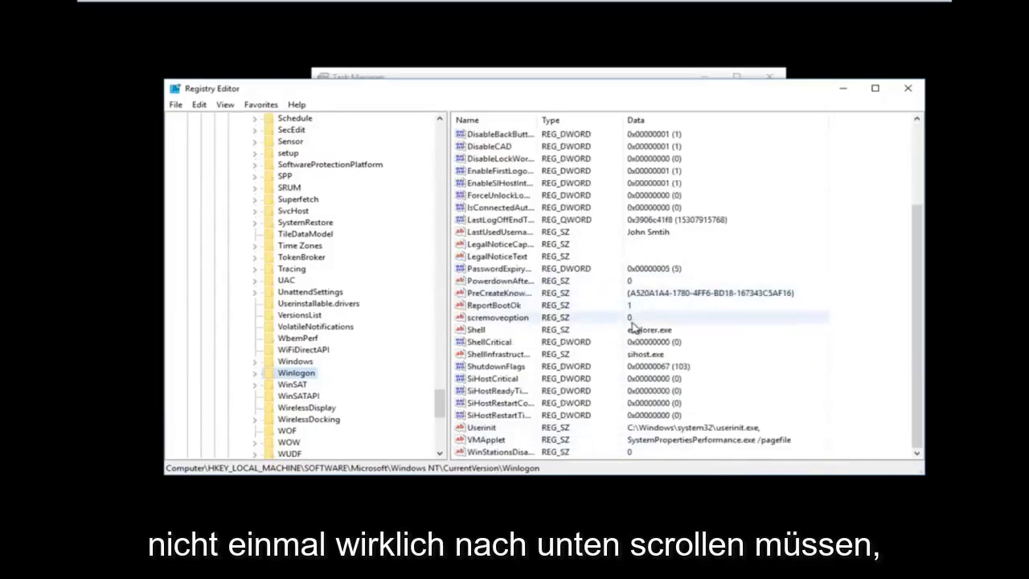
double_click(477, 331)
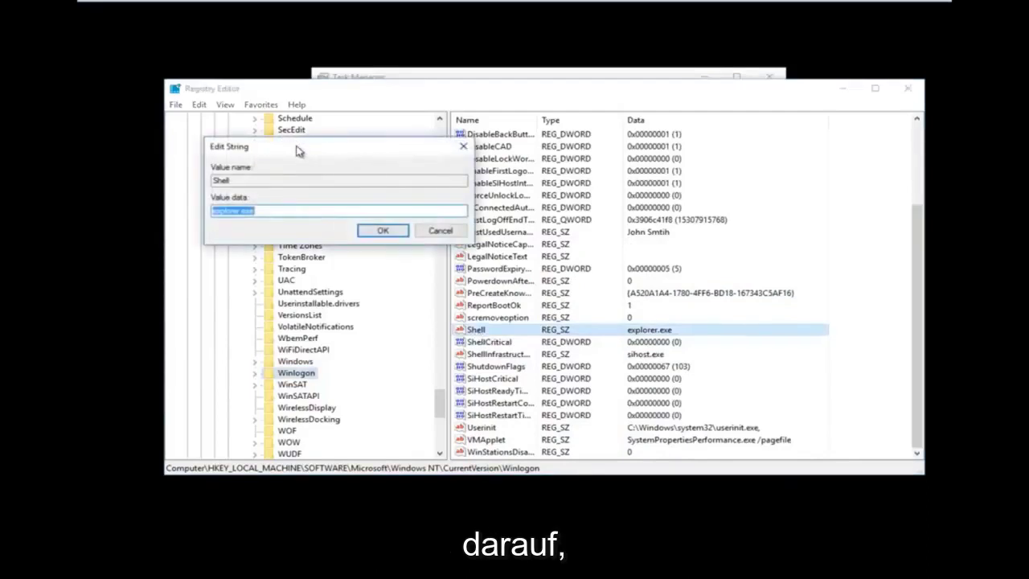
left_click_drag(295, 151, 546, 204)
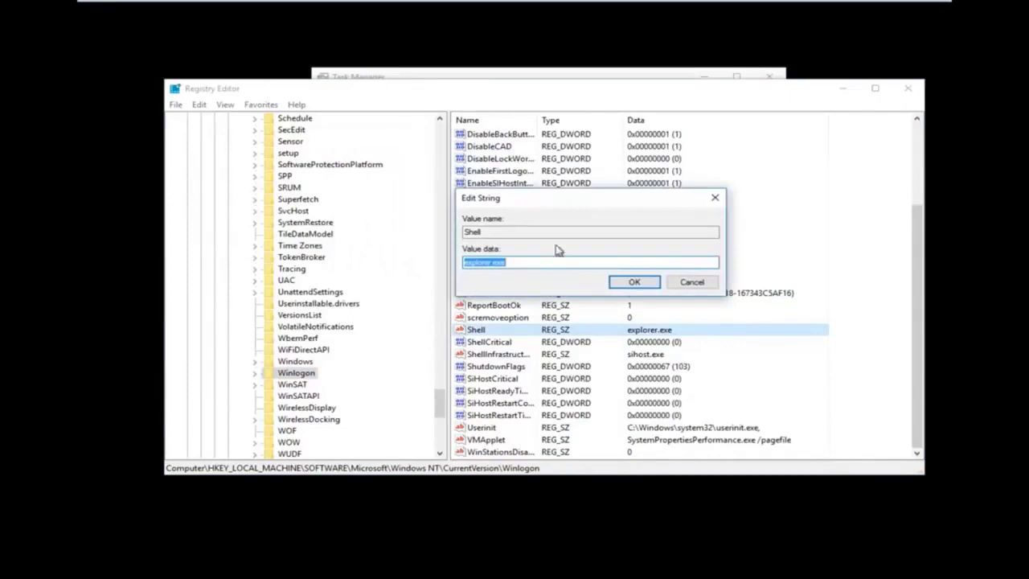
left_click(504, 262)
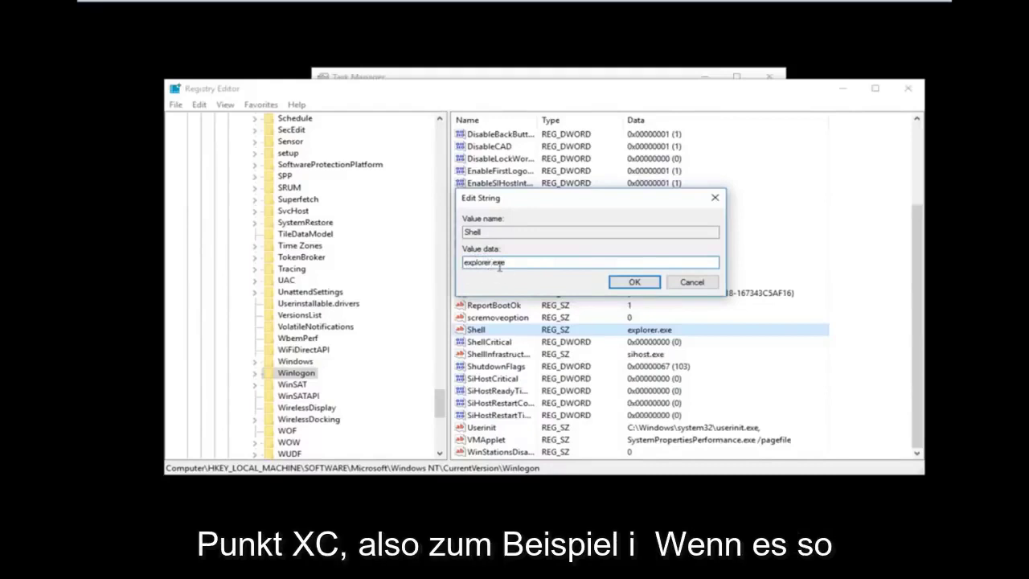
left_click_drag(517, 260, 340, 256)
key("BackSpace")
type("gf")
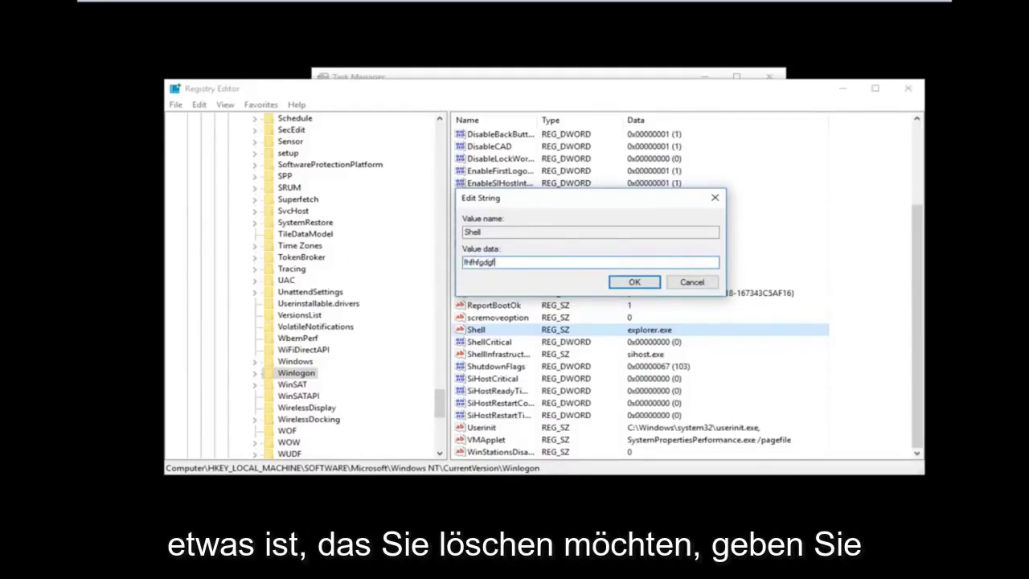
key("BackSpace")
key("BackSpace")
key("BackSpace")
key("BackSpace")
key("BackSpace")
key("BackSpace")
key("BackSpace")
key("BackSpace")
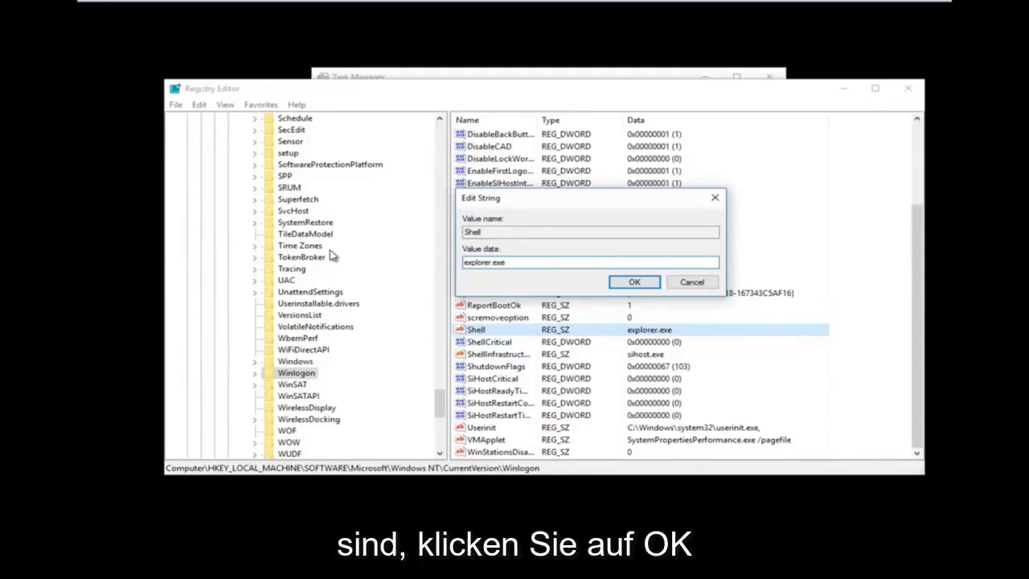
left_click(628, 283)
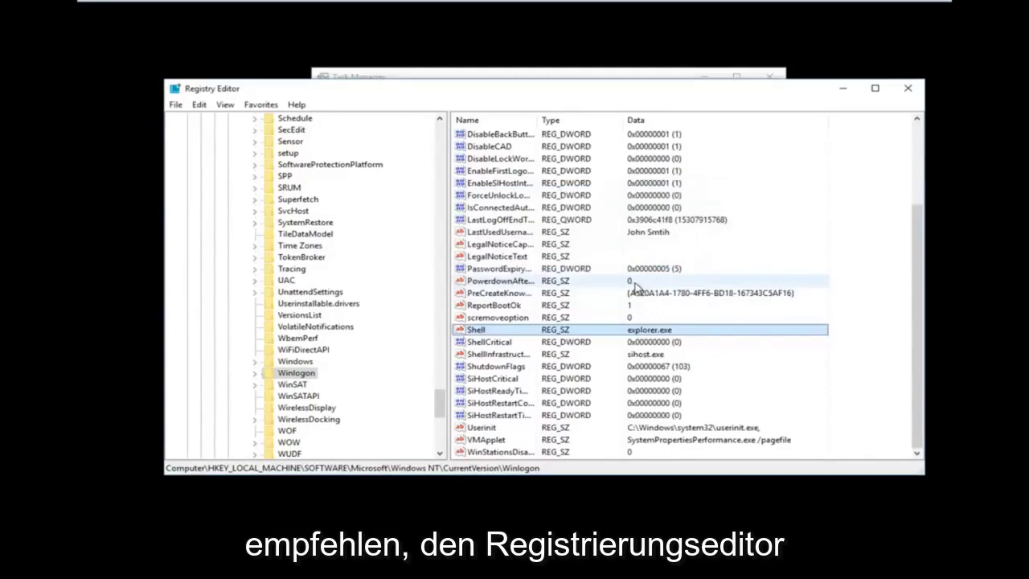
- Close Registry Editor and Task Manager, then show the power menu on the Ctrl+Alt+Del screen
left_click(909, 90)
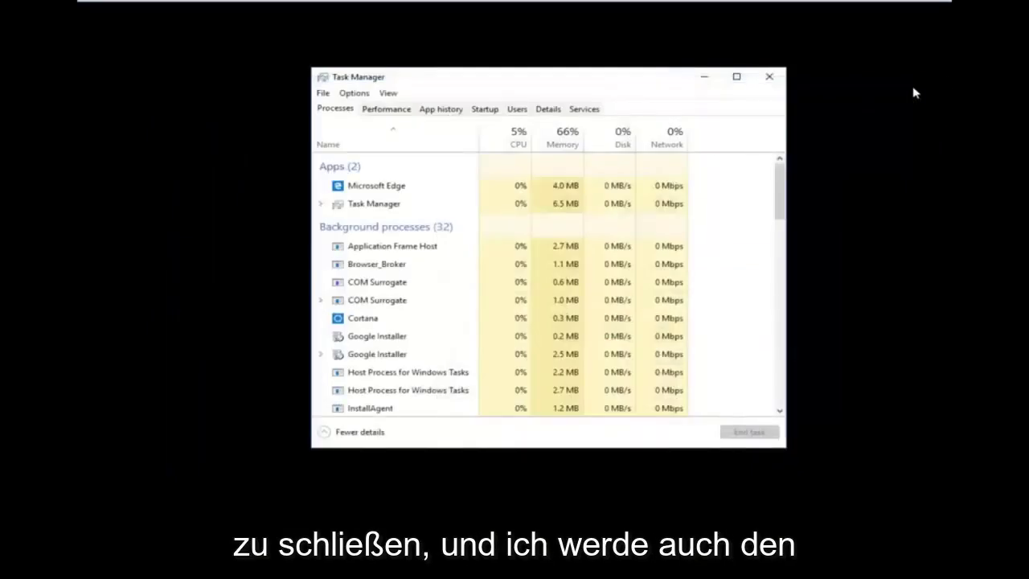
left_click(770, 77)
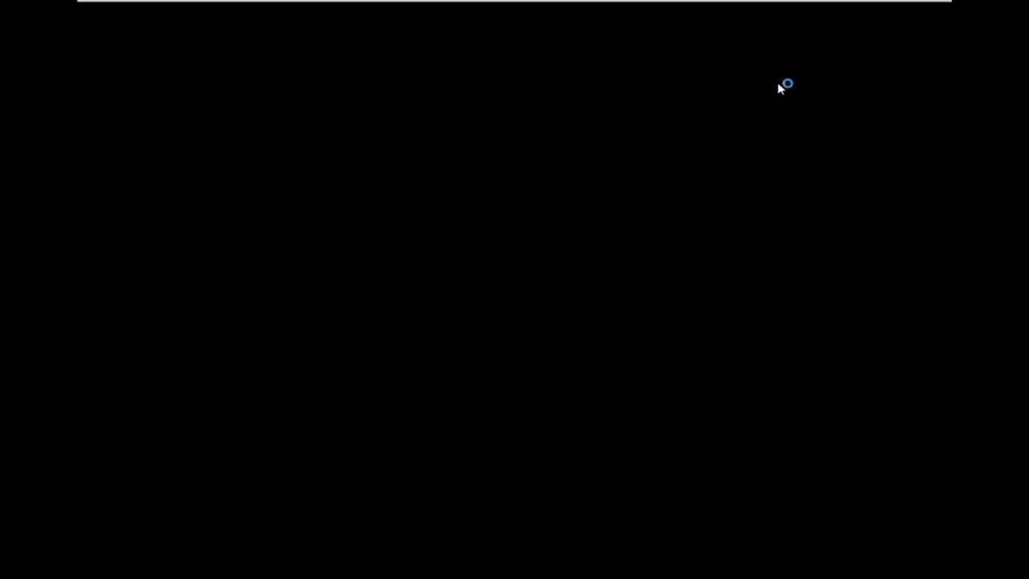
key("ctrl+alt+Delete")
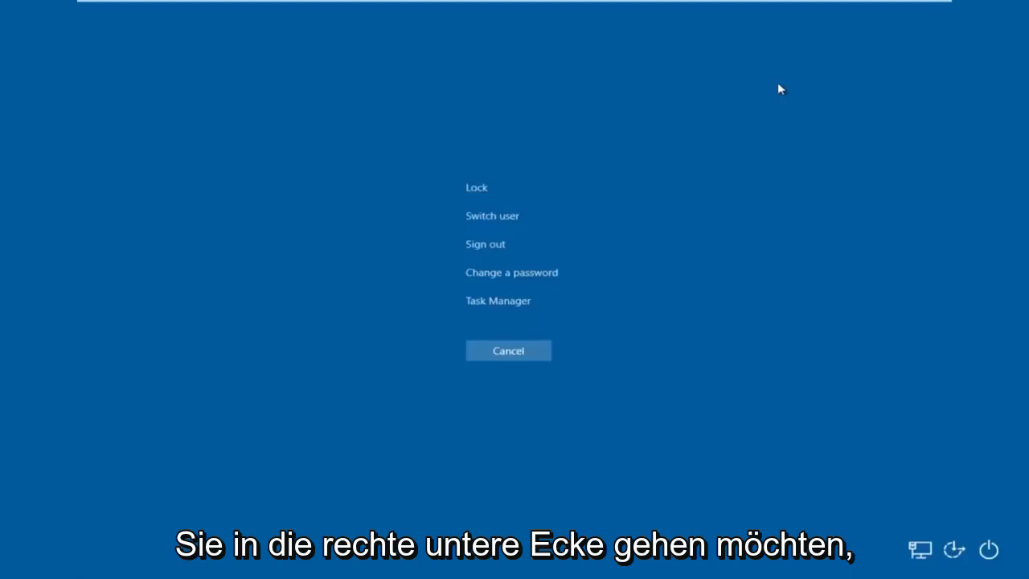
left_click(989, 552)
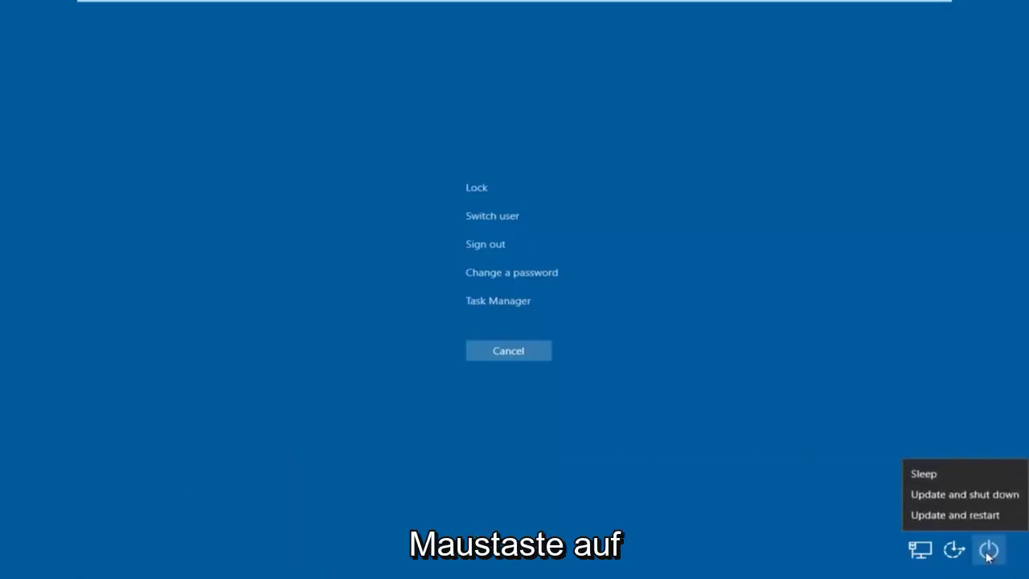